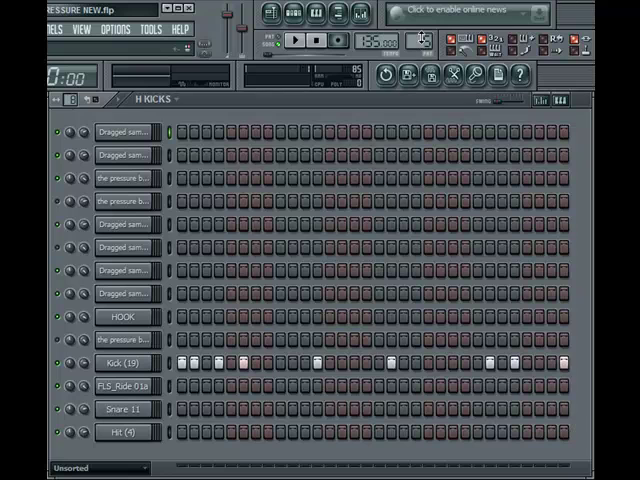
{"action": "scroll", "coordinate": [421, 40], "scroll_direction": "down", "scroll_amount": 1}
{"action": "scroll", "coordinate": [421, 40], "scroll_direction": "down", "scroll_amount": 1}
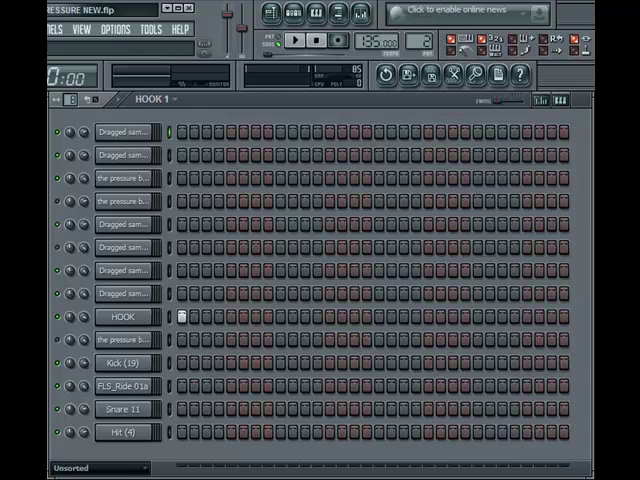
{"action": "scroll", "coordinate": [421, 40], "scroll_direction": "down", "scroll_amount": 1}
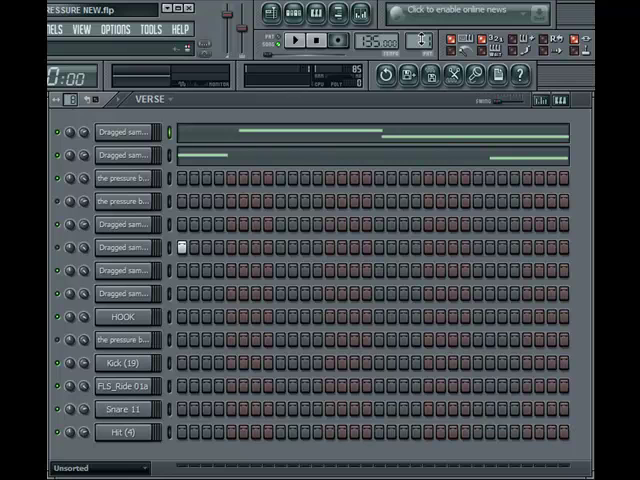
{"action": "left_click", "coordinate": [302, 43]}
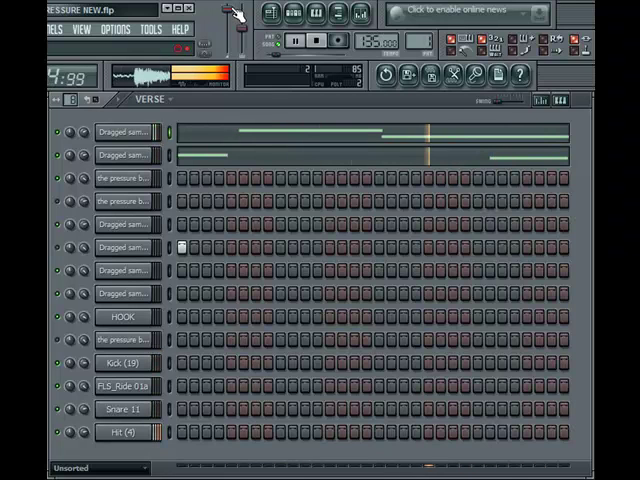
{"action": "left_click", "coordinate": [326, 45]}
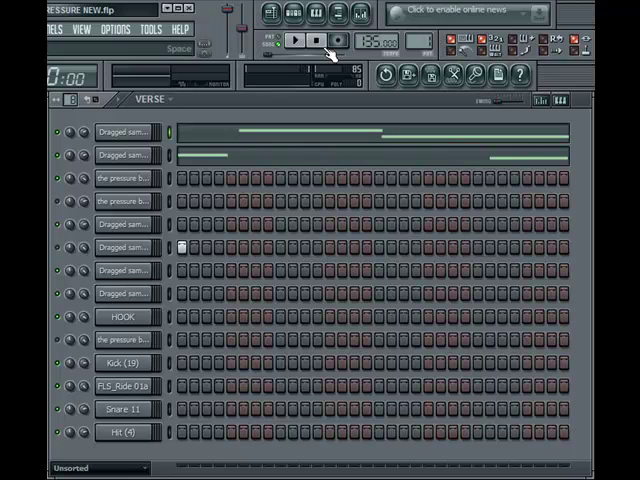